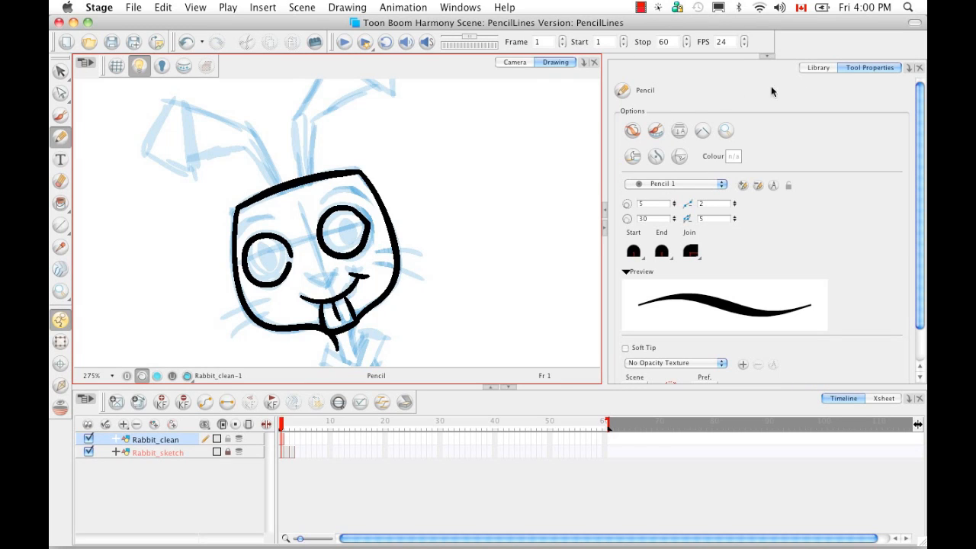
# Try the Pencil 2 and Pencil 4 presets for the Pencil tool and compare their line previews
pyautogui.click(722, 183)
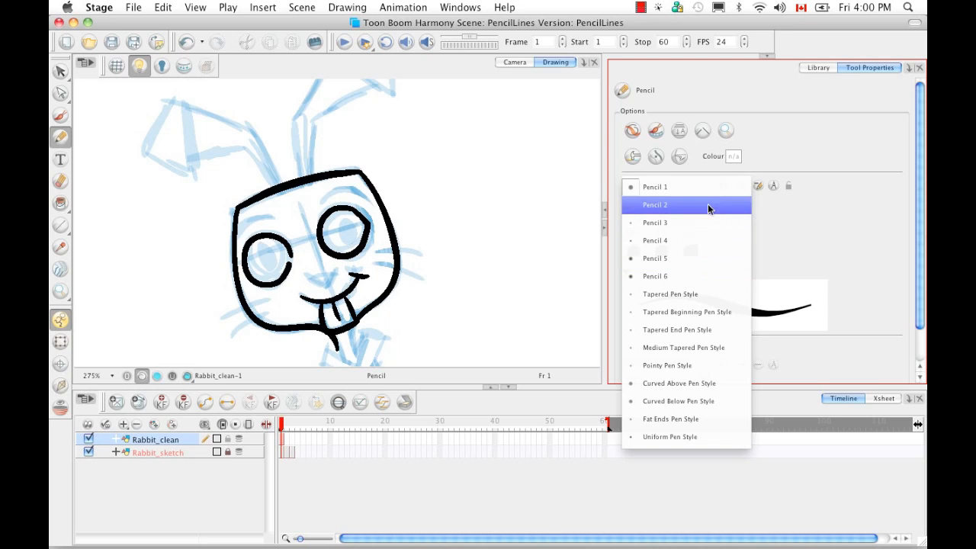
pyautogui.click(708, 204)
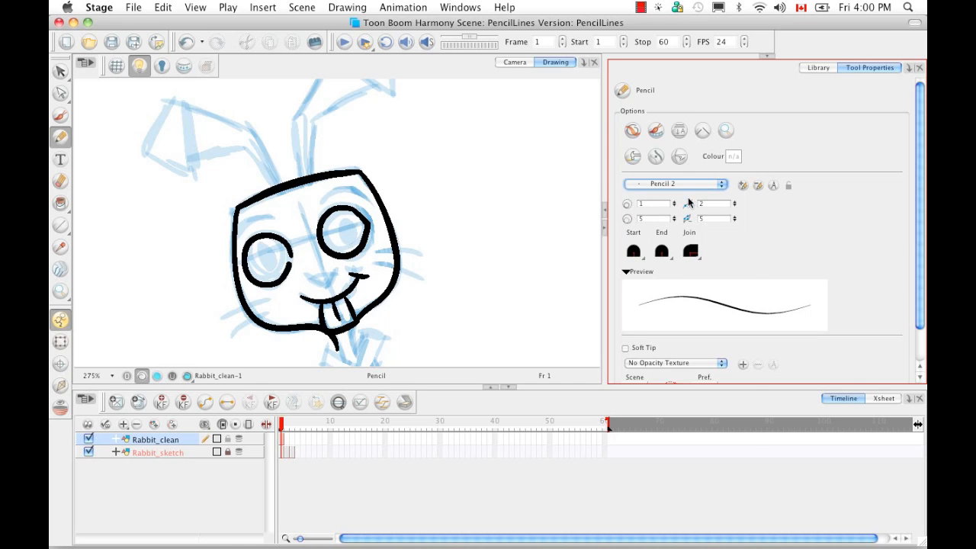
pyautogui.click(721, 185)
pyautogui.click(709, 223)
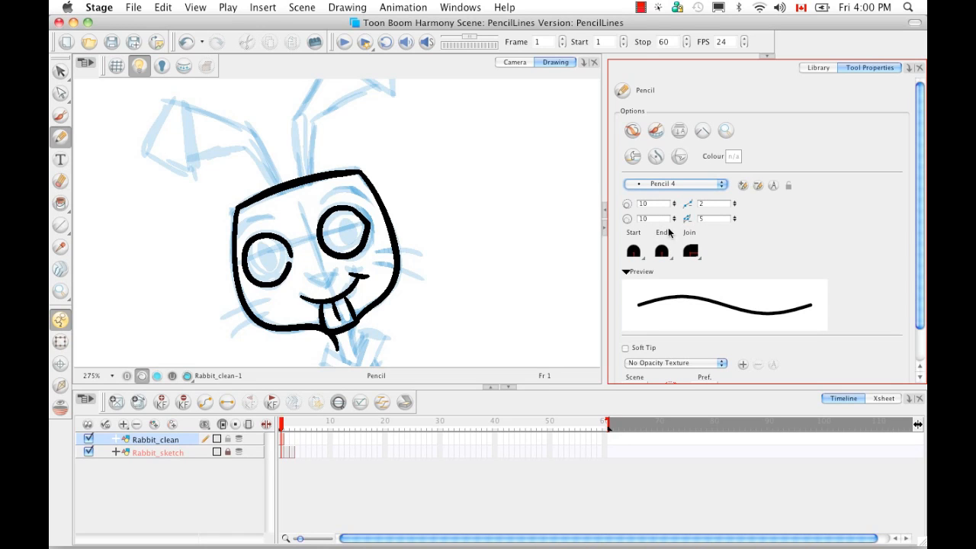
# Draw two curved test strokes beside the rabbit's head with the Tapered Pen Style preset, and undo both
pyautogui.click(723, 192)
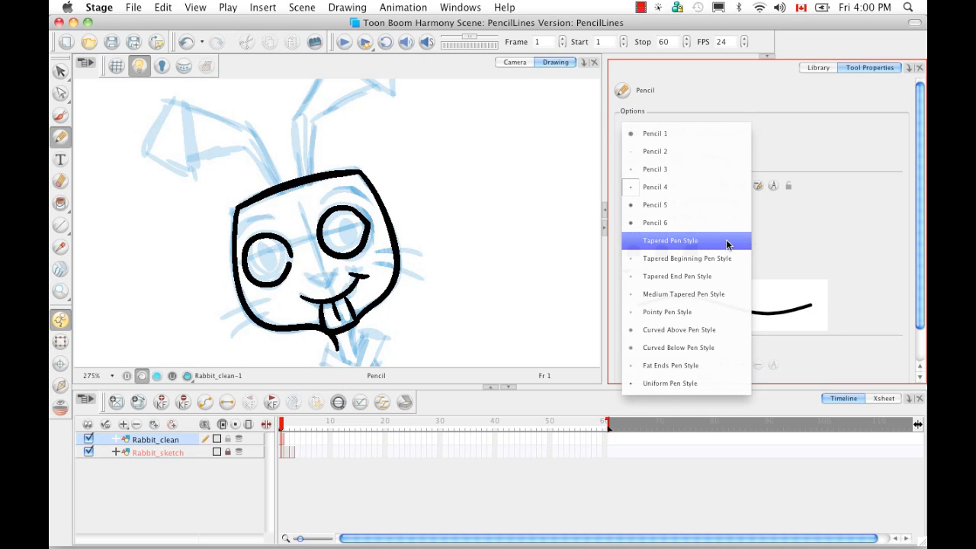
pyautogui.click(653, 244)
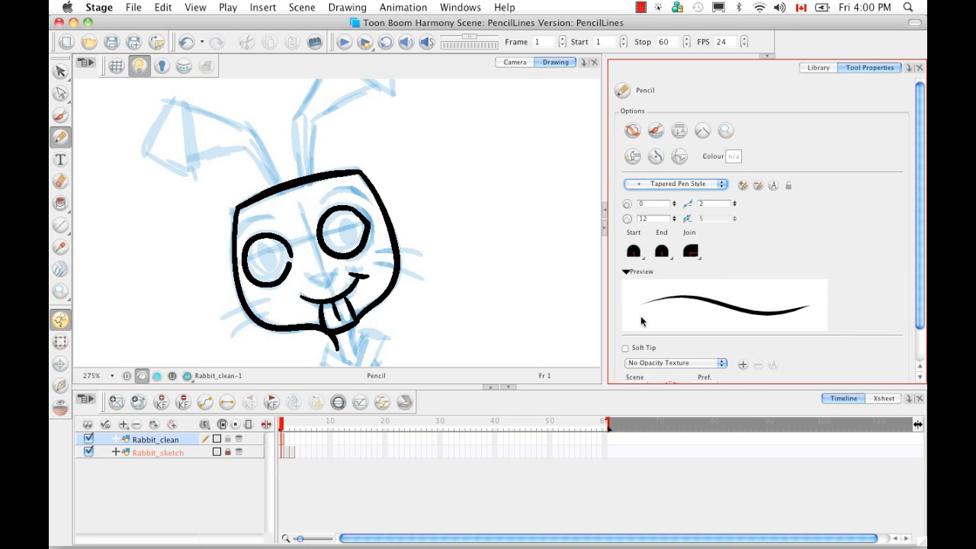
pyautogui.moveTo(492, 150); pyautogui.dragTo(488, 263)
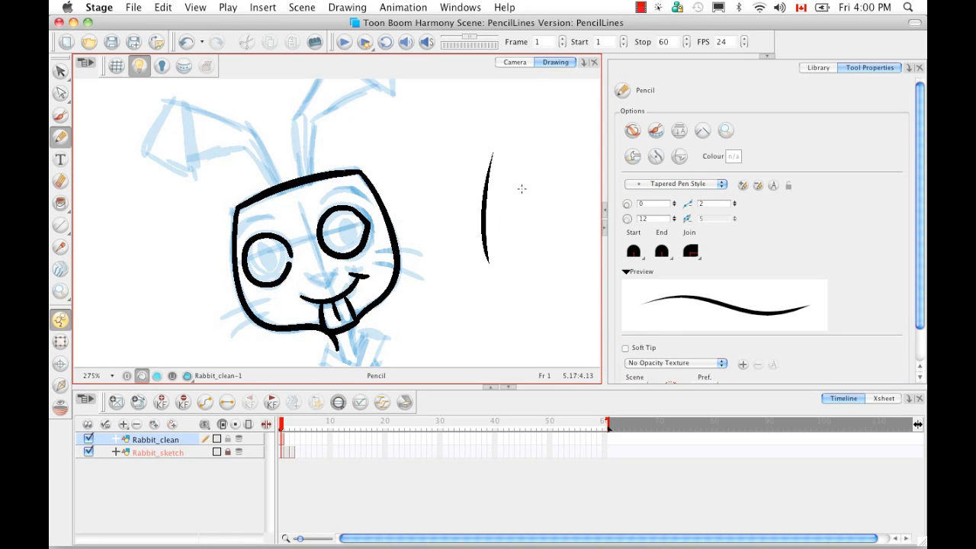
pyautogui.moveTo(522, 189); pyautogui.dragTo(523, 296)
pyautogui.press('super+z')
pyautogui.press('super+z')
# Try the Tapered End and Tapered Beginning Pen Style presets, checking the line preview for their shapes
pyautogui.click(721, 186)
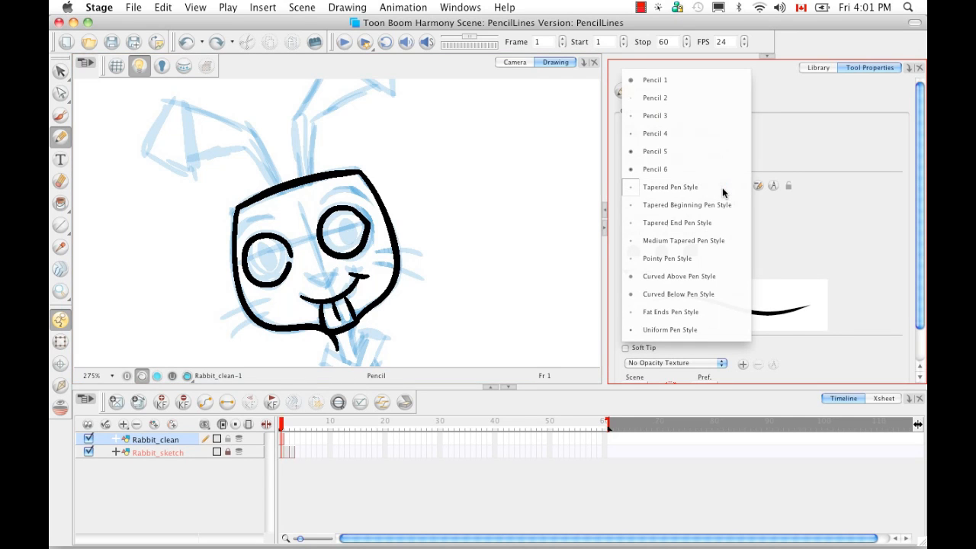
pyautogui.click(734, 224)
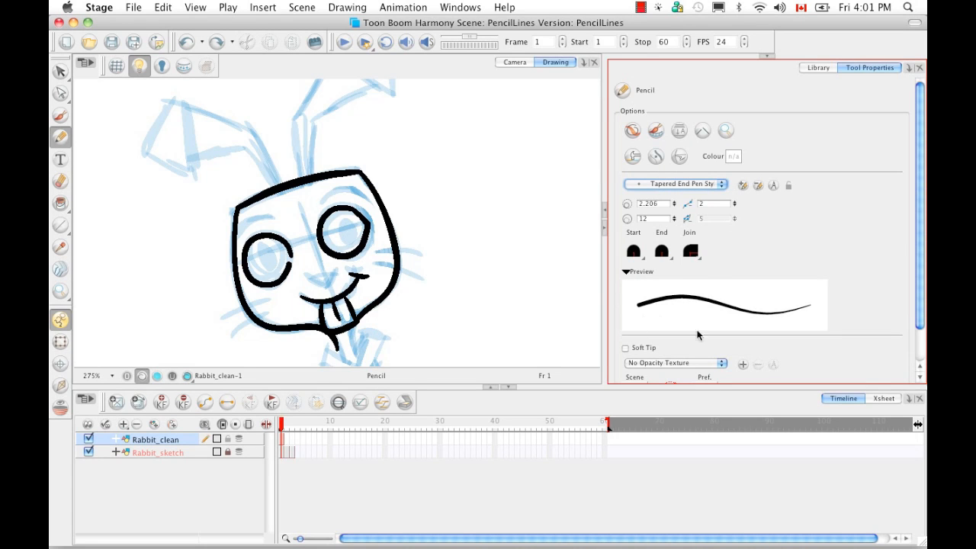
pyautogui.click(626, 273)
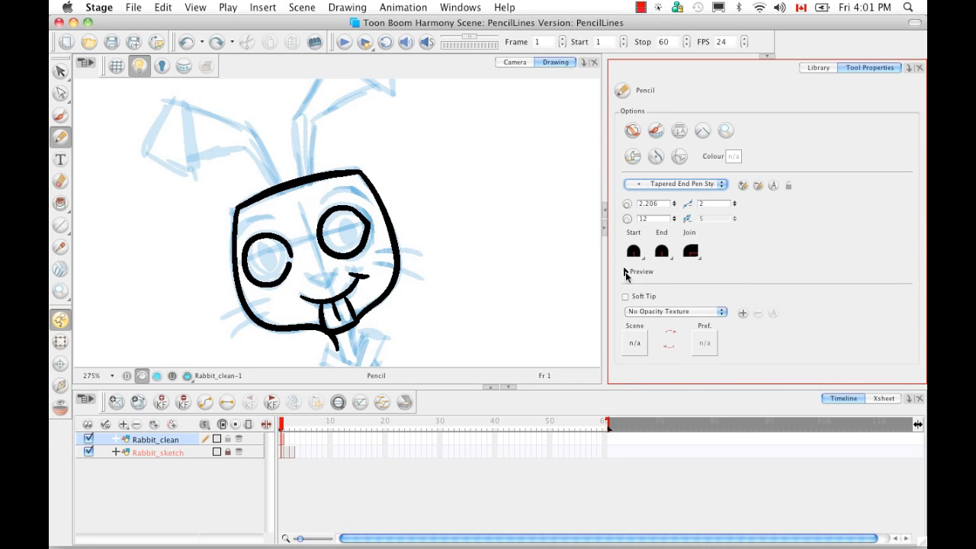
pyautogui.click(626, 272)
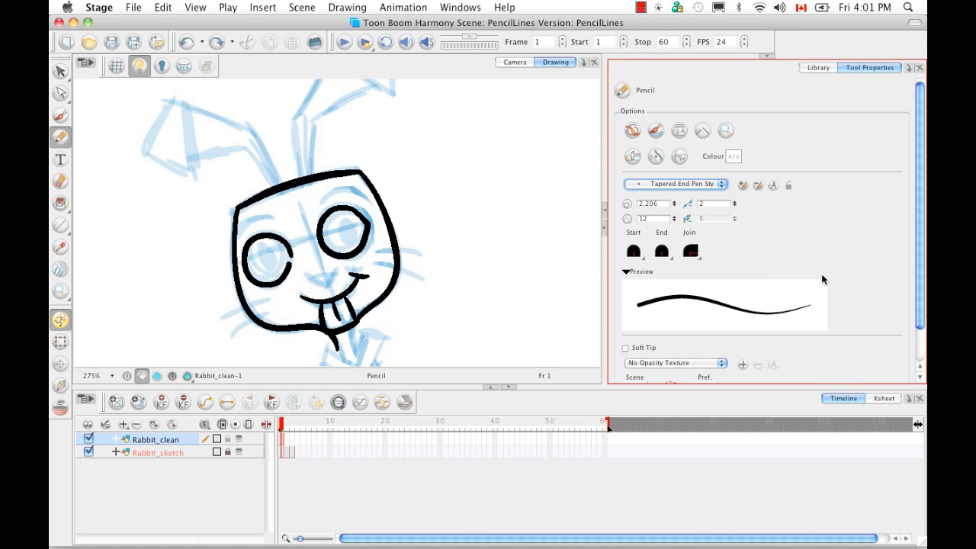
pyautogui.click(723, 189)
pyautogui.click(720, 167)
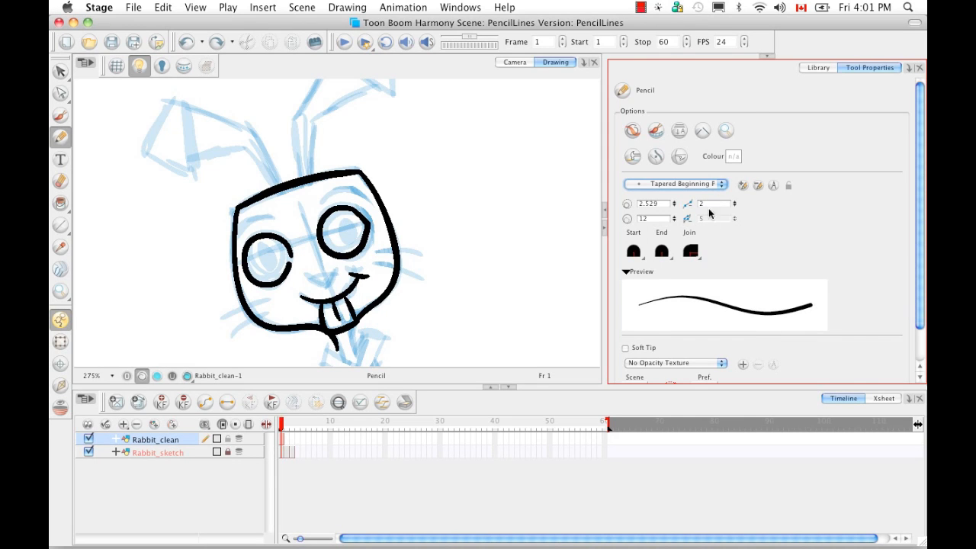
# Draw a curved eyebrow over the rabbit's right-hand eye using the Curved Above Pen Style preset
pyautogui.click(723, 185)
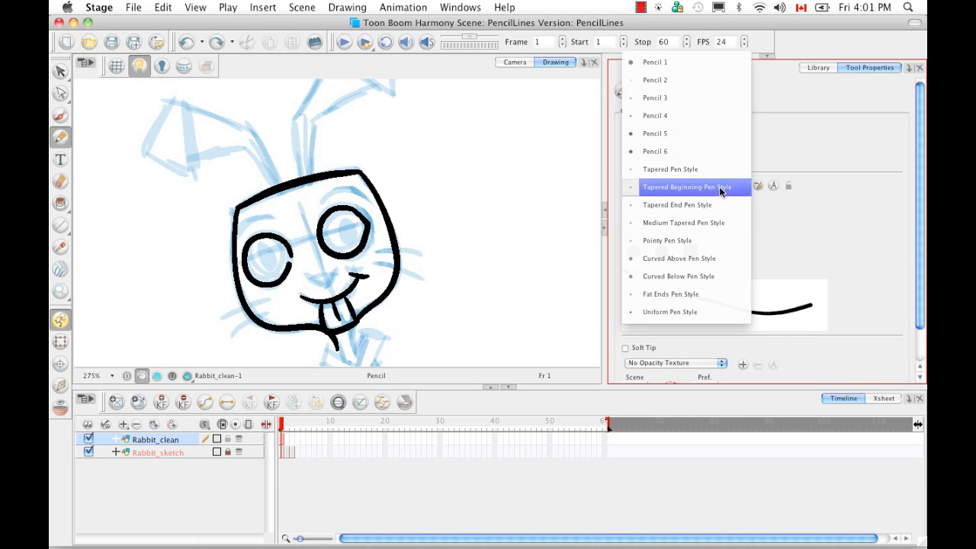
pyautogui.click(715, 259)
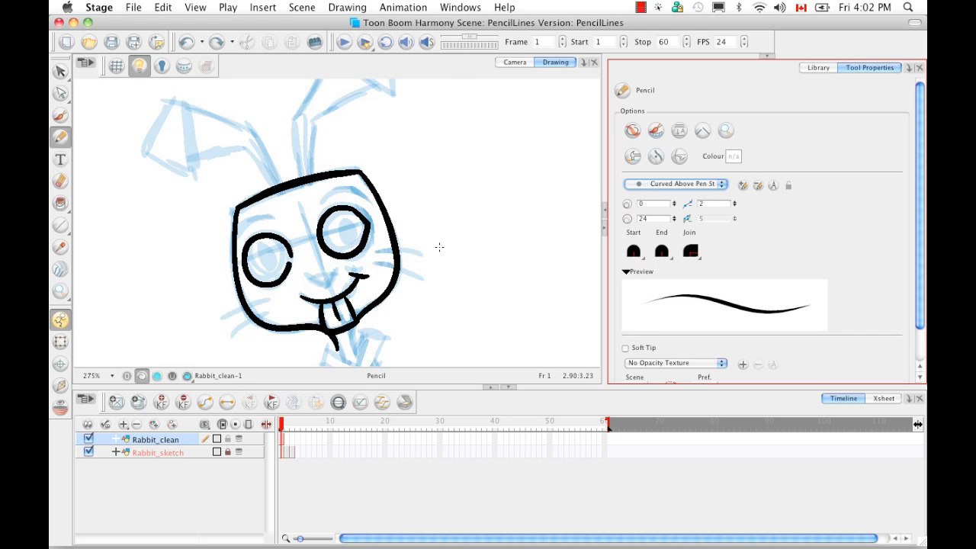
pyautogui.moveTo(458, 239)
pyautogui.mouseDown()
pyautogui.moveTo(446, 270)
pyautogui.moveTo(454, 259)
pyautogui.mouseUp()
pyautogui.moveTo(313, 212)
pyautogui.mouseDown()
pyautogui.moveTo(317, 199)
pyautogui.moveTo(354, 193)
pyautogui.mouseUp()
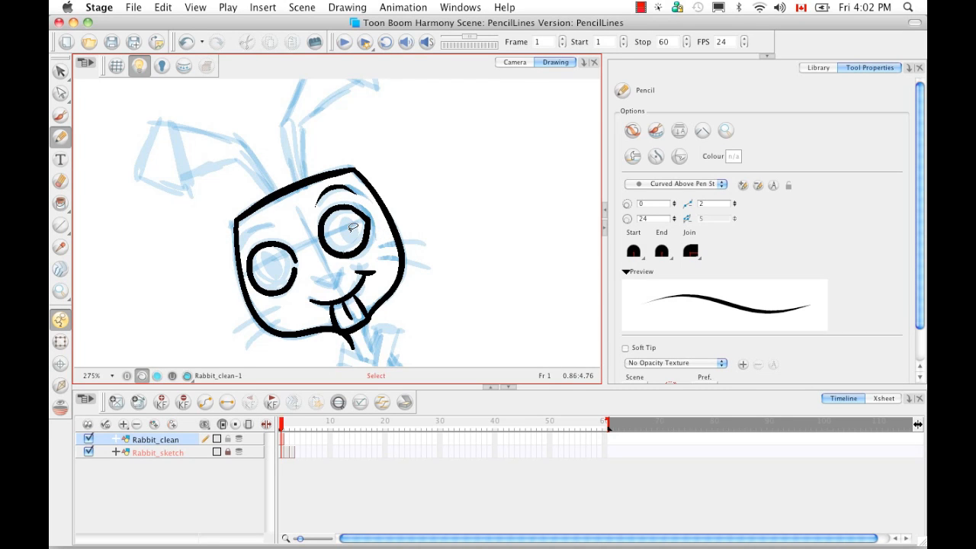
# Show the central stroke lines of the drawing and inspect the new eyebrow up close
pyautogui.scroll(6, 349, 231)
pyautogui.scroll(1, 352, 227)
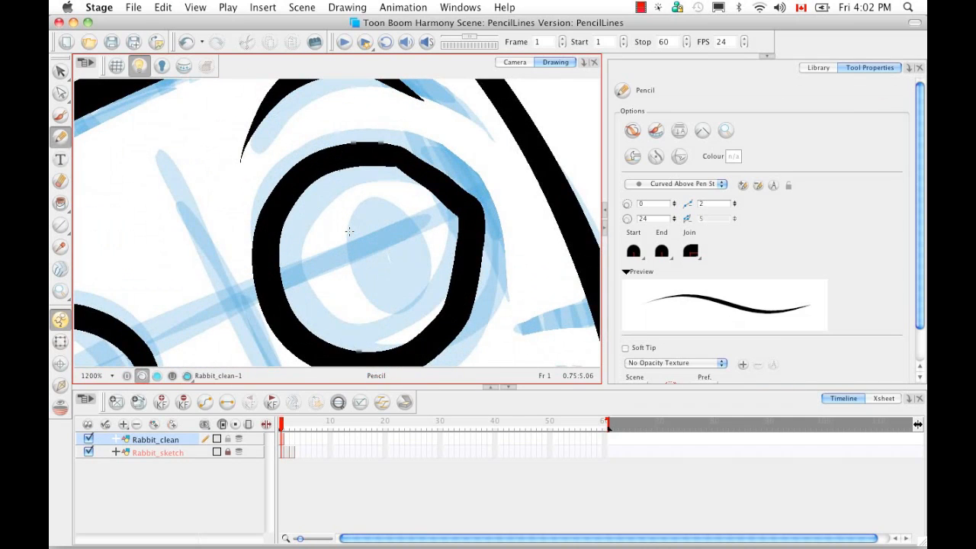
pyautogui.scroll(1, 445, 244)
pyautogui.press('k')
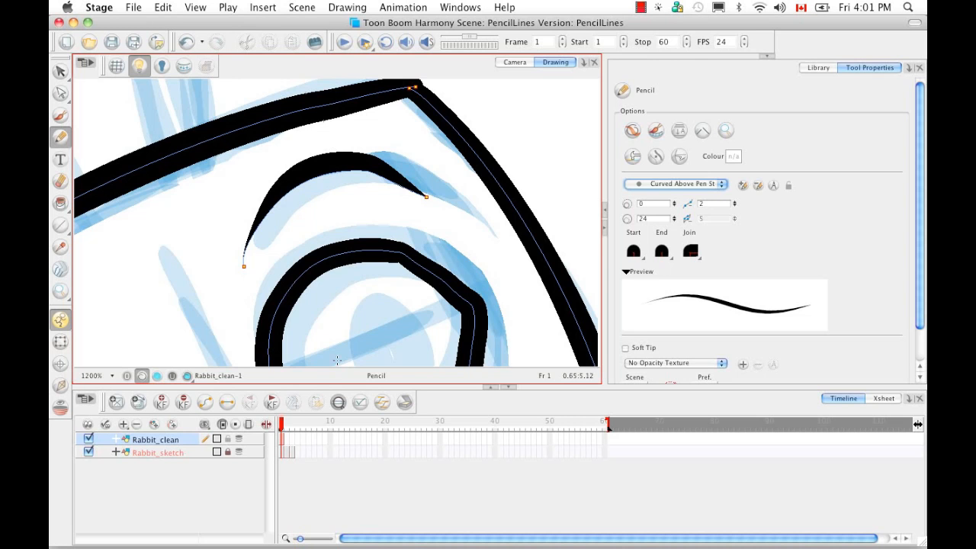
pyautogui.scroll(-4, 313, 348)
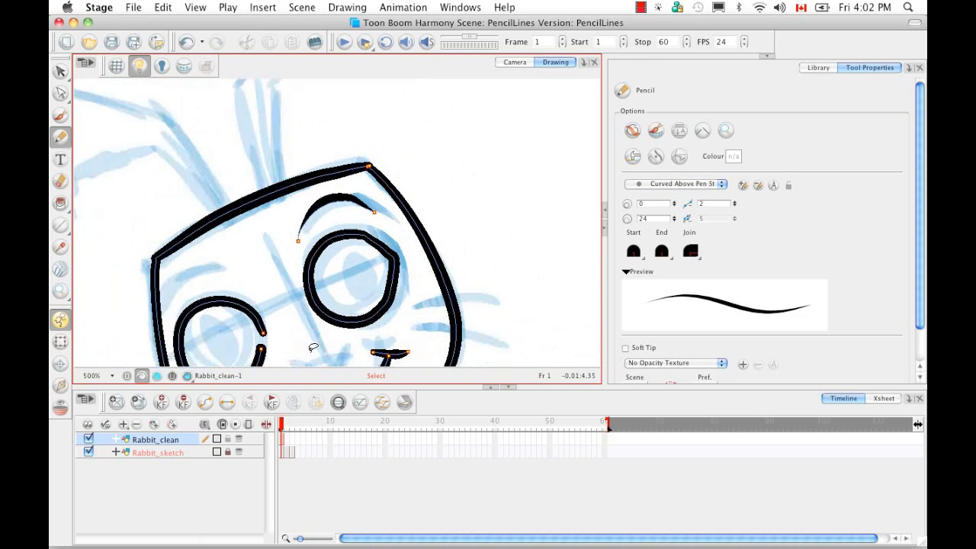
pyautogui.scroll(-1, 313, 347)
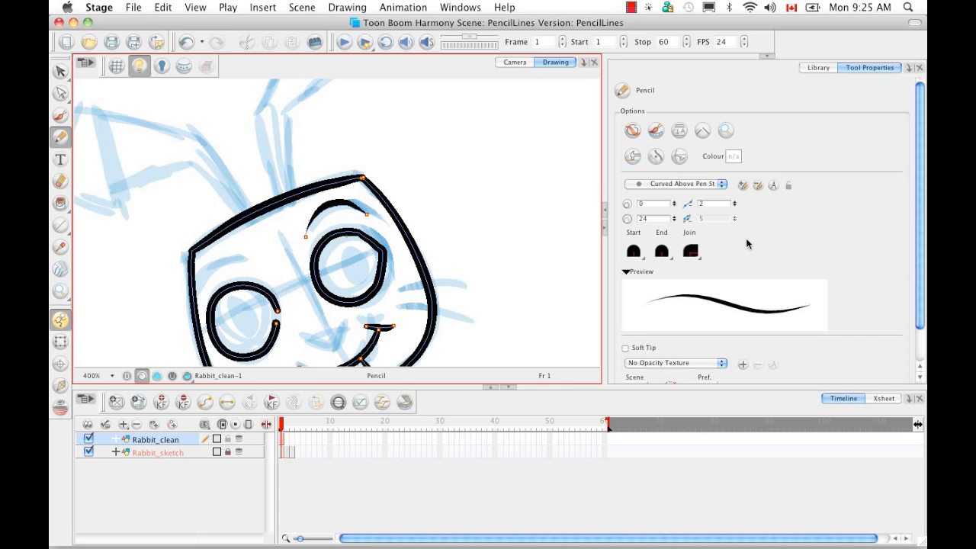
# Create a new pencil preset from the Curved Above Pen Style settings and make it the active one
pyautogui.click(743, 187)
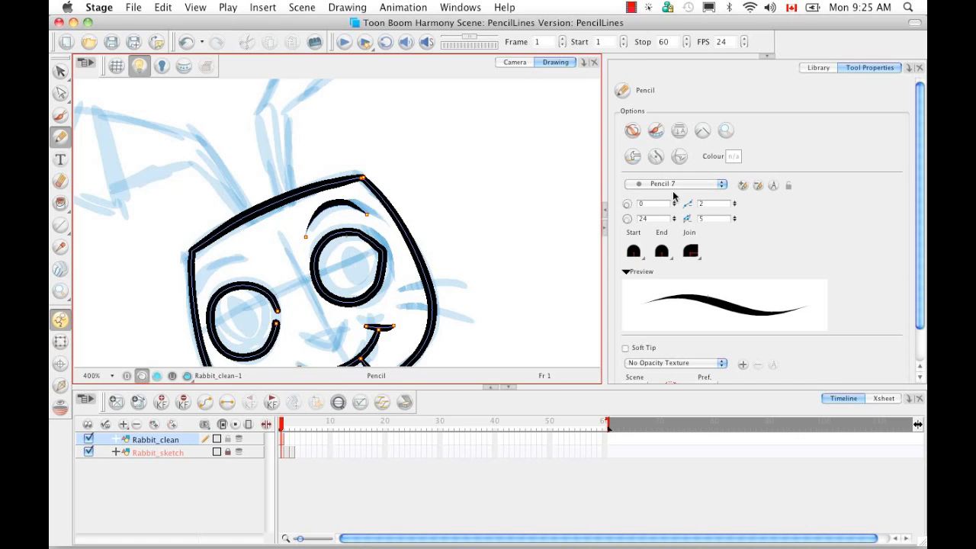
pyautogui.click(724, 186)
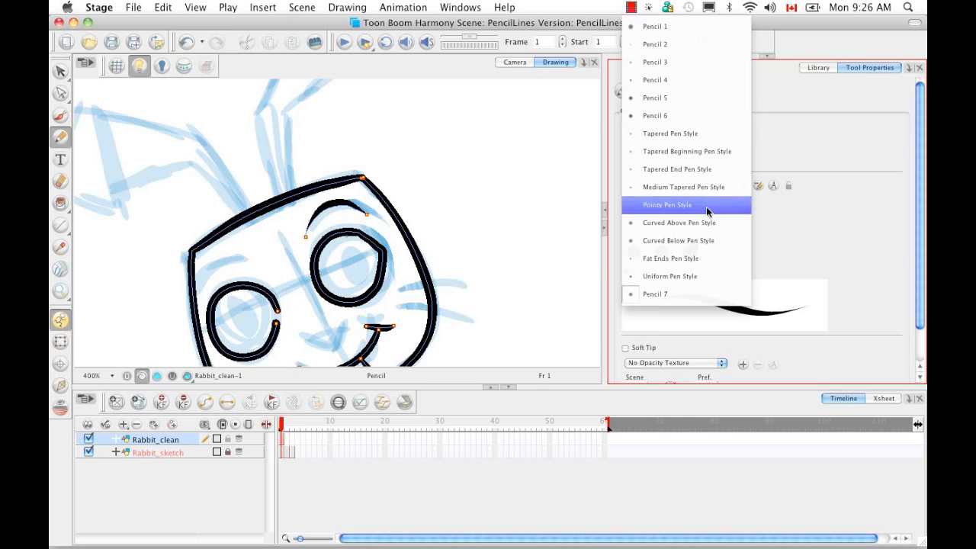
pyautogui.click(675, 293)
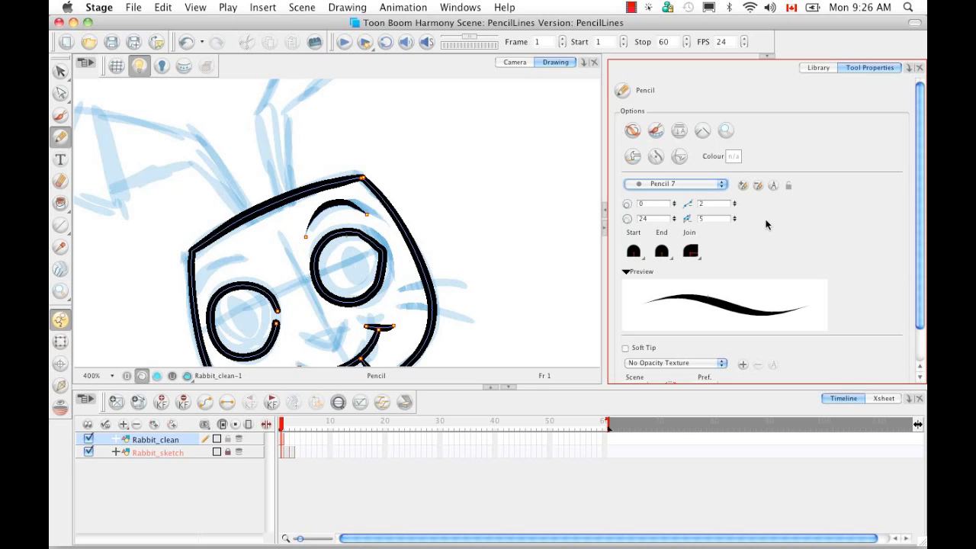
# Rename the new pencil preset as MyPencil01
pyautogui.click(773, 187)
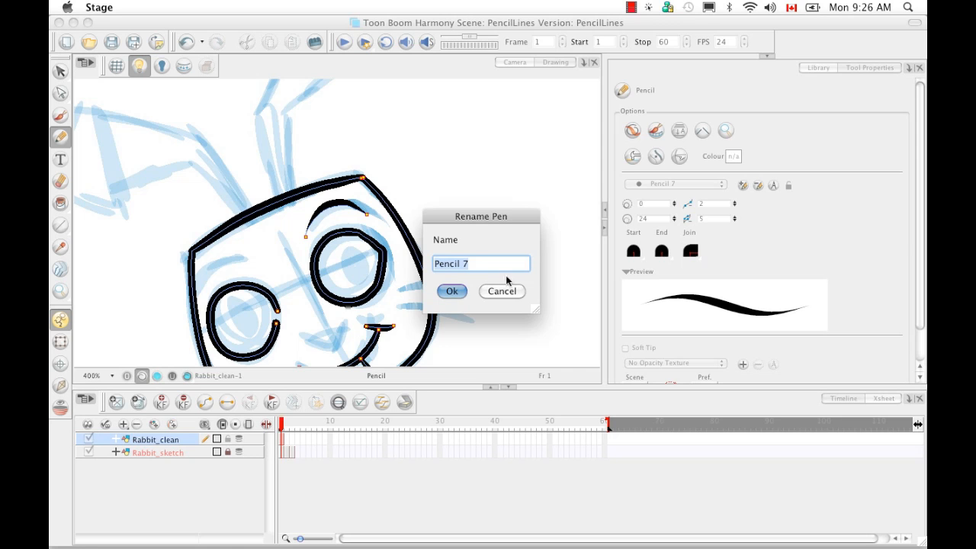
pyautogui.press('BackSpace')
pyautogui.write('MyP')
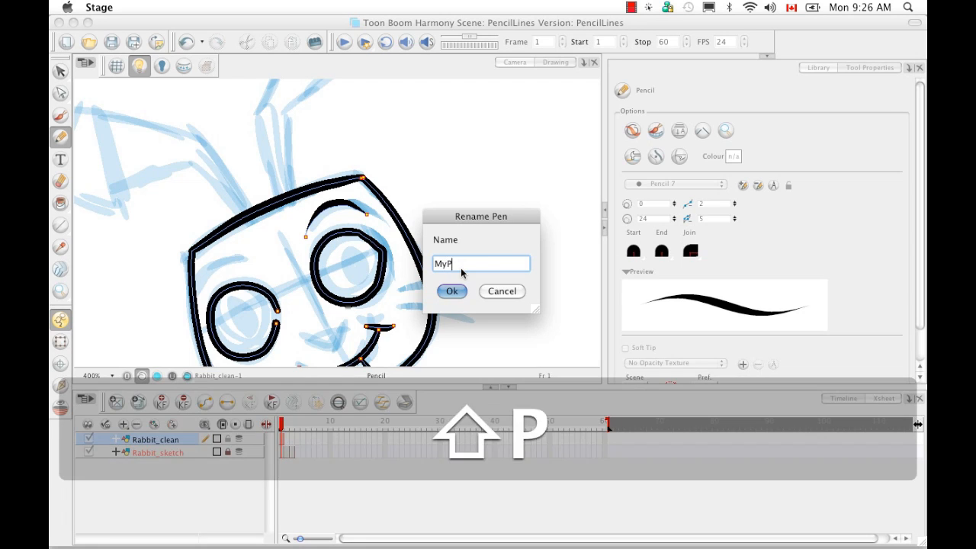
pyautogui.write('encil01')
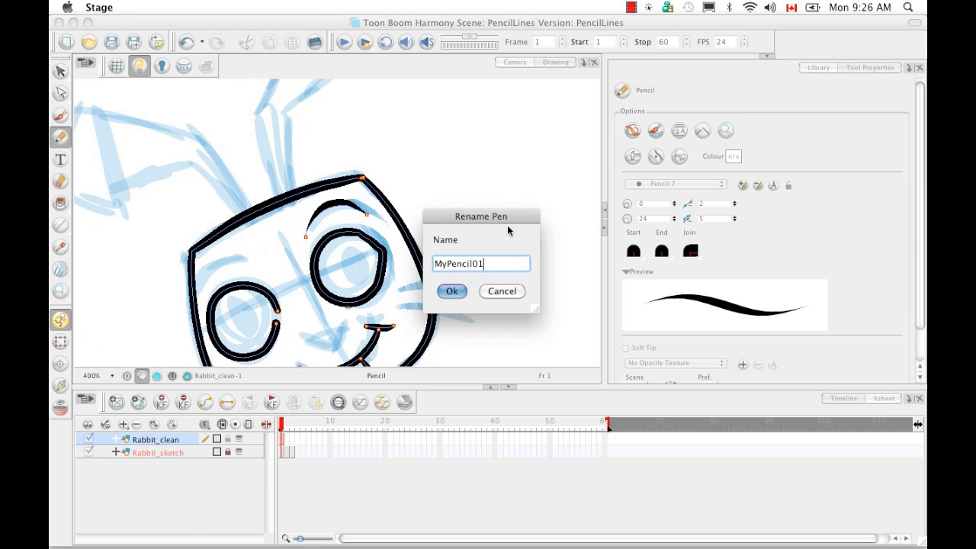
pyautogui.click(455, 292)
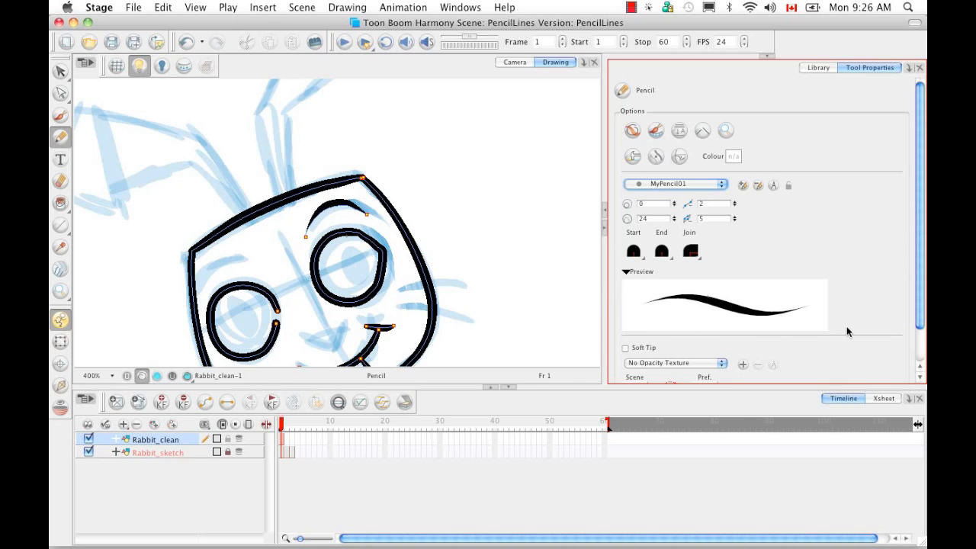
# Switch to the Curved Above Pen Style preset for comparison, and return to MyPencil01
pyautogui.moveTo(919, 299); pyautogui.dragTo(916, 335)
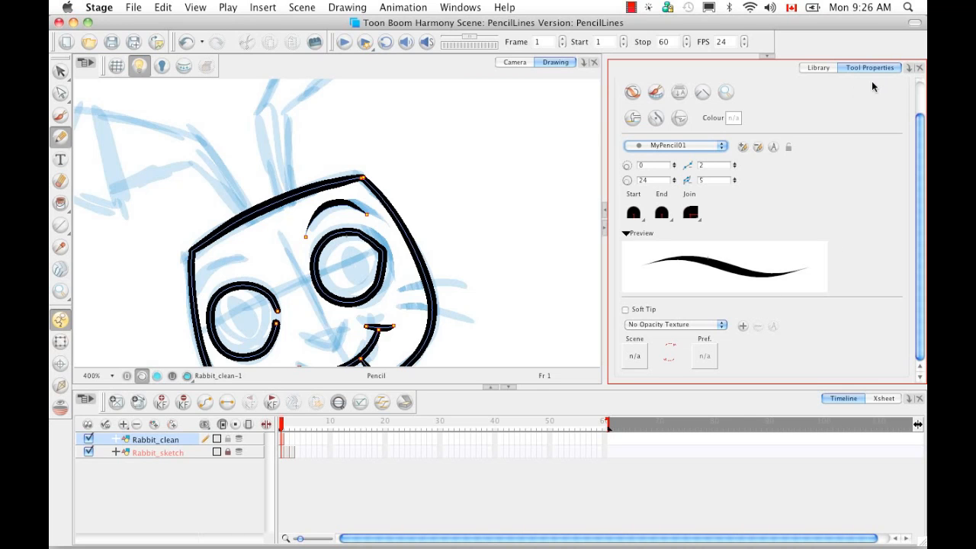
pyautogui.scroll(1, 922, 157)
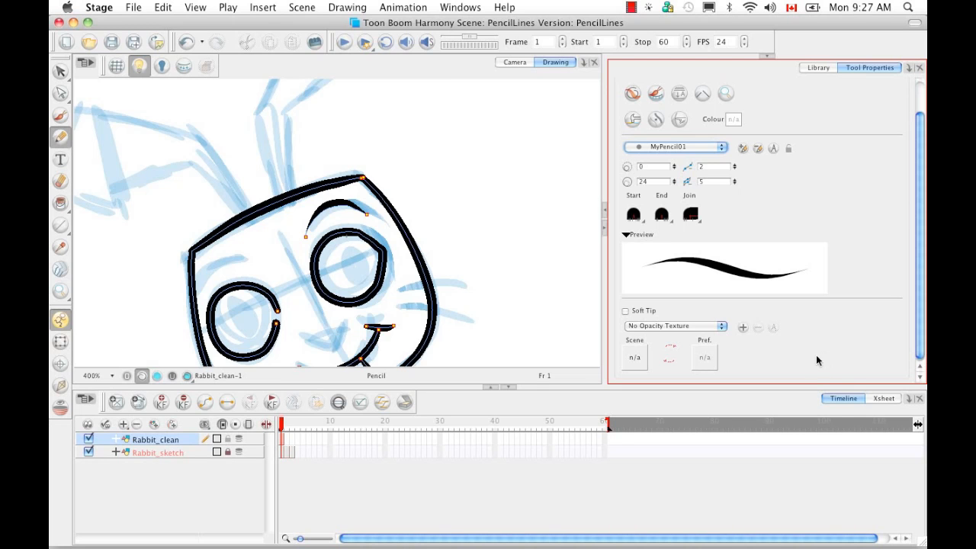
pyautogui.scroll(3, 921, 359)
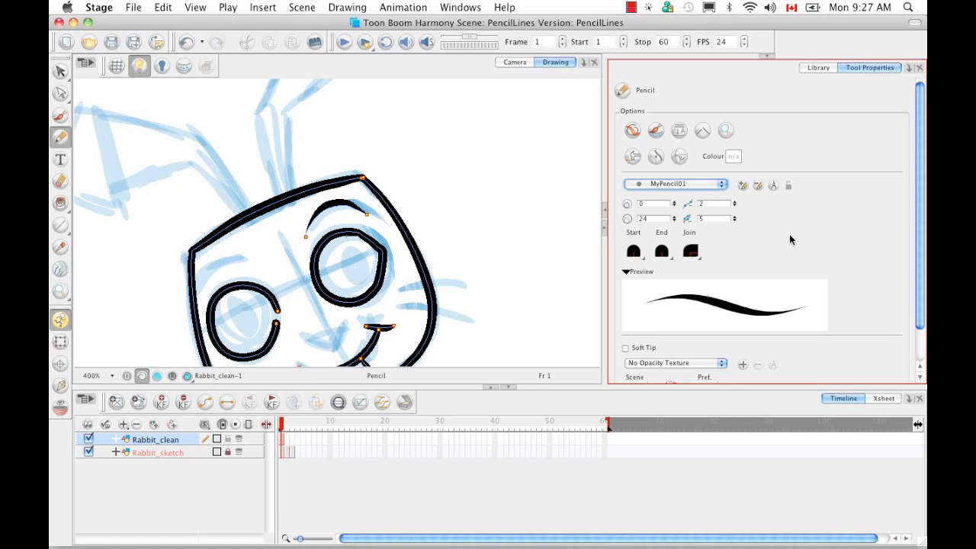
pyautogui.click(721, 185)
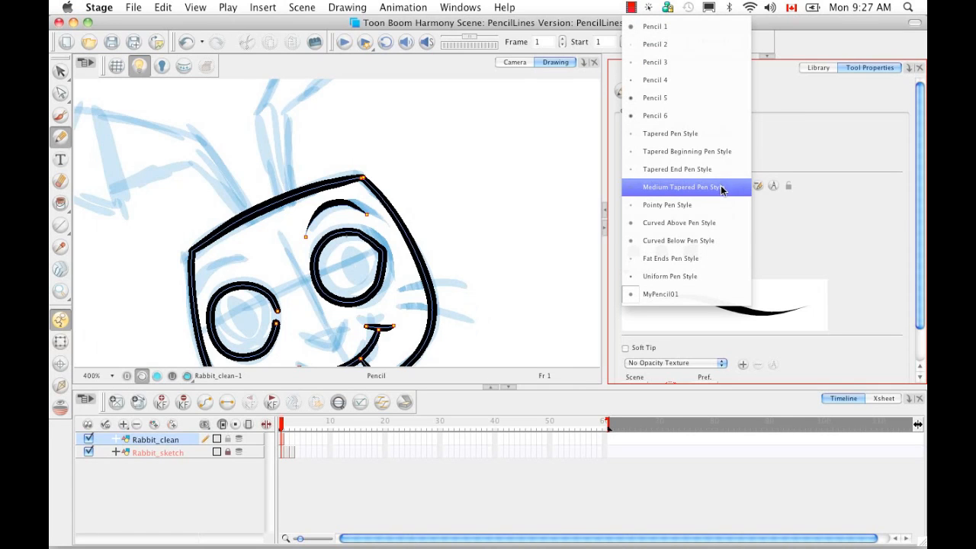
pyautogui.click(714, 227)
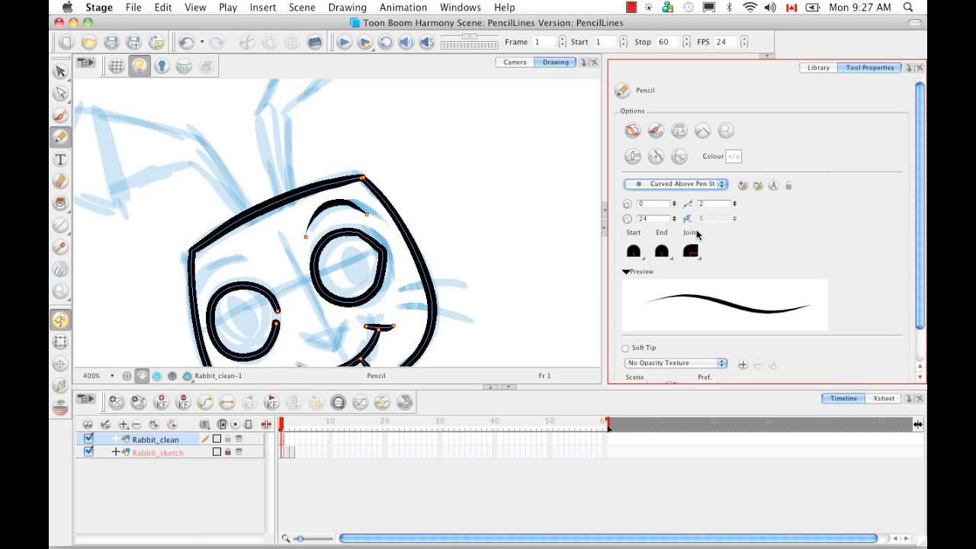
pyautogui.click(721, 184)
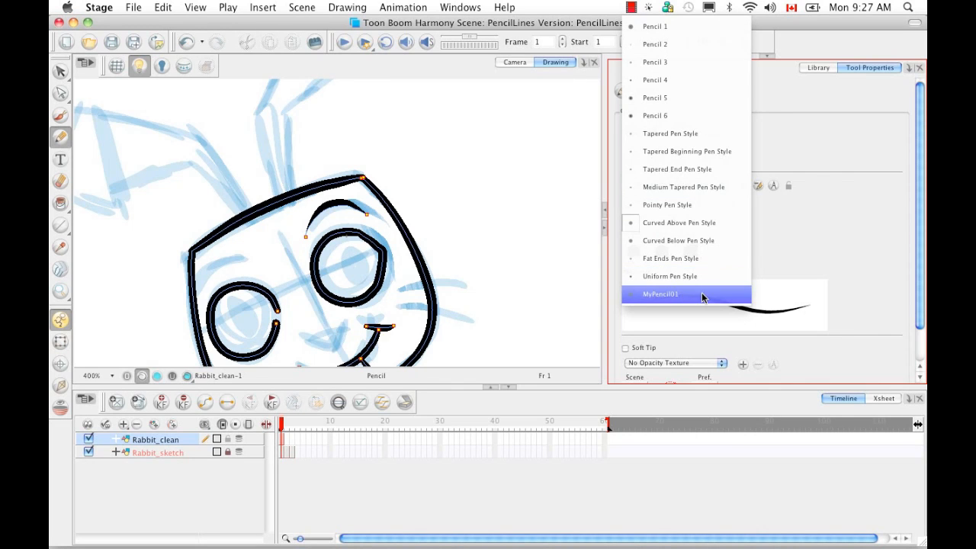
pyautogui.click(691, 294)
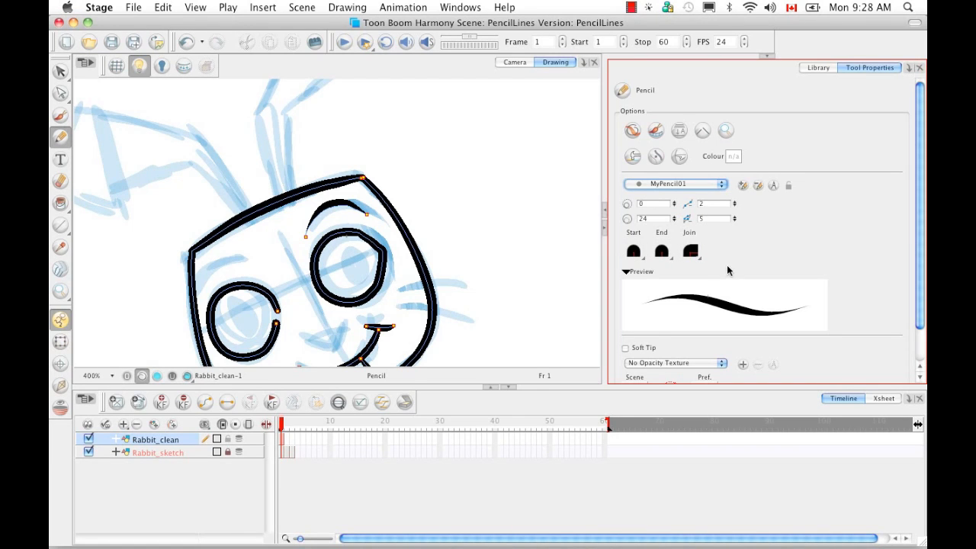
# Set the MyPencil01 start tip to Flat and keep its end tip Round
pyautogui.click(634, 253)
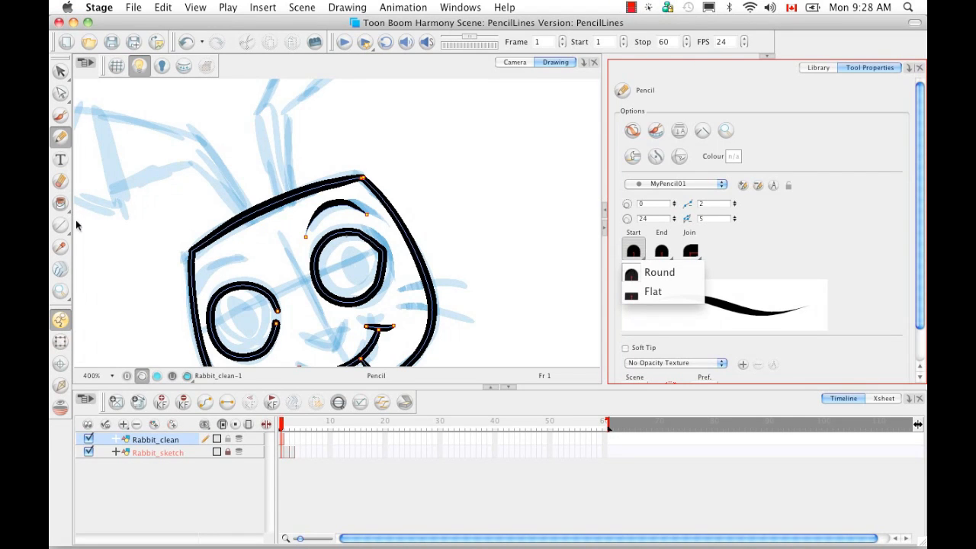
pyautogui.click(683, 294)
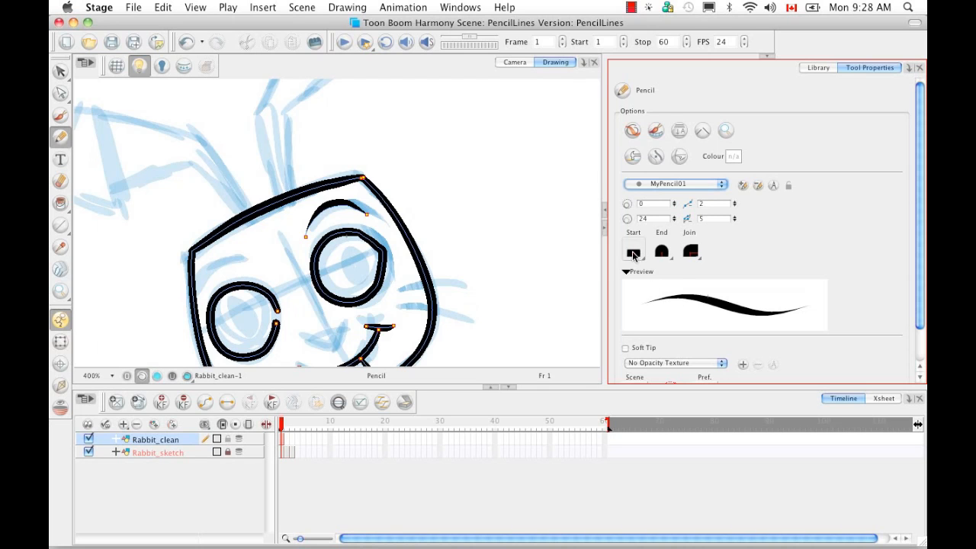
pyautogui.click(666, 257)
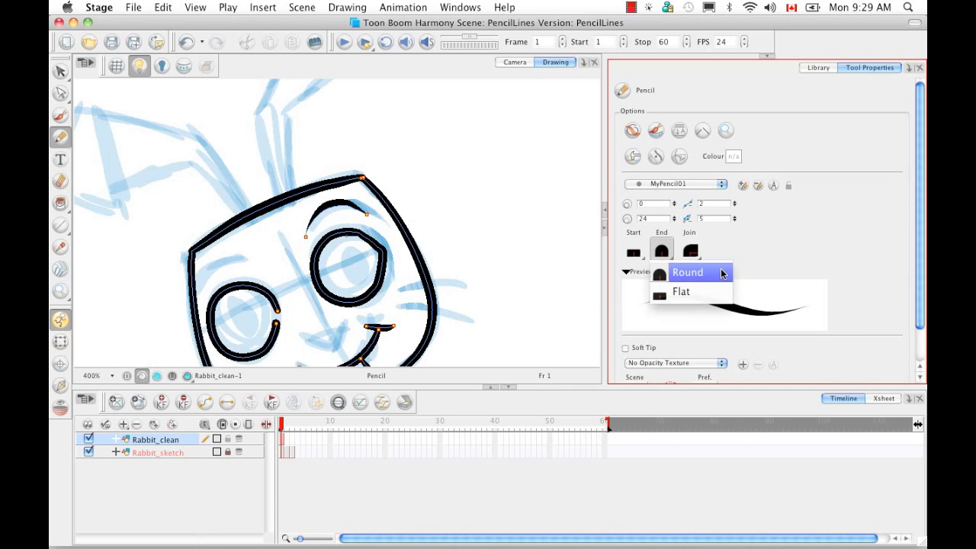
pyautogui.click(723, 273)
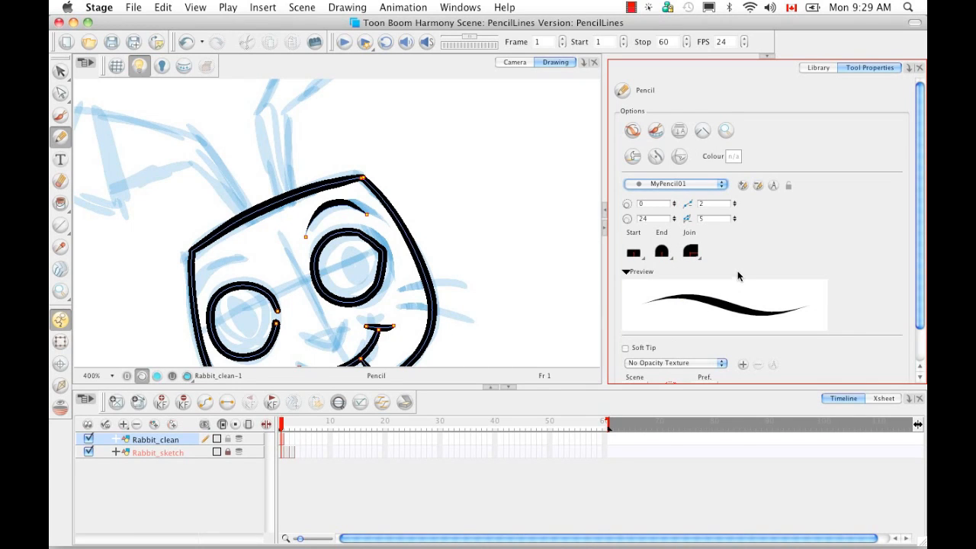
# Review the join styles available for MyPencil01 and set its join to Bevel
pyautogui.click(696, 254)
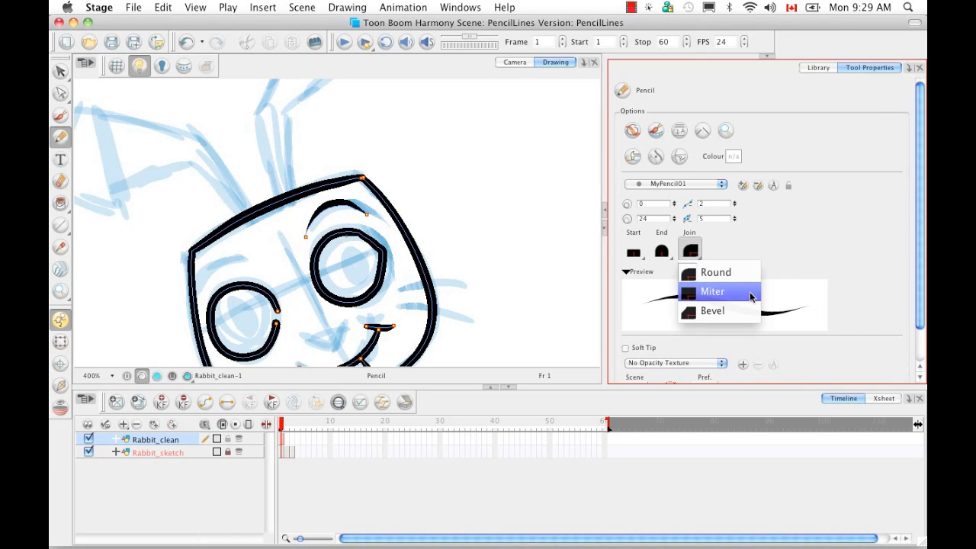
pyautogui.click(784, 247)
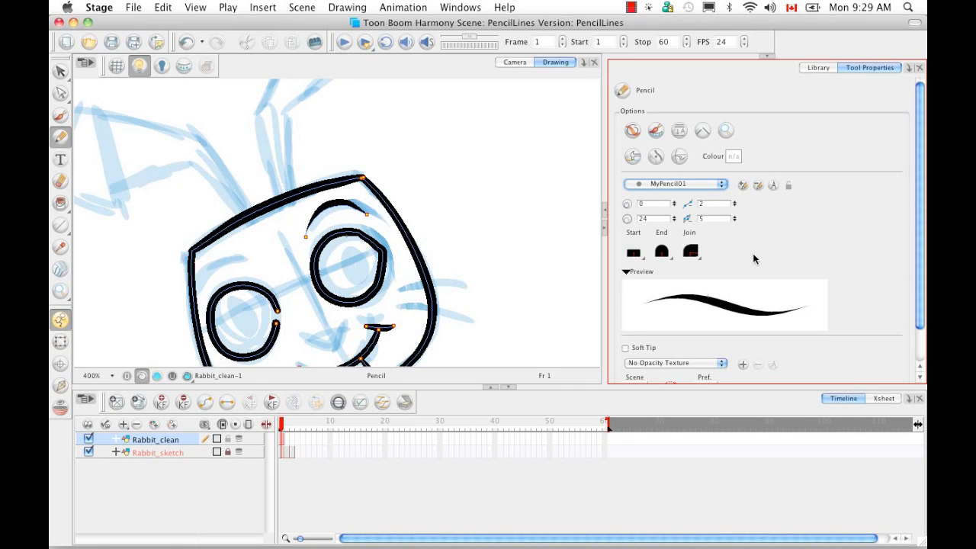
pyautogui.click(691, 252)
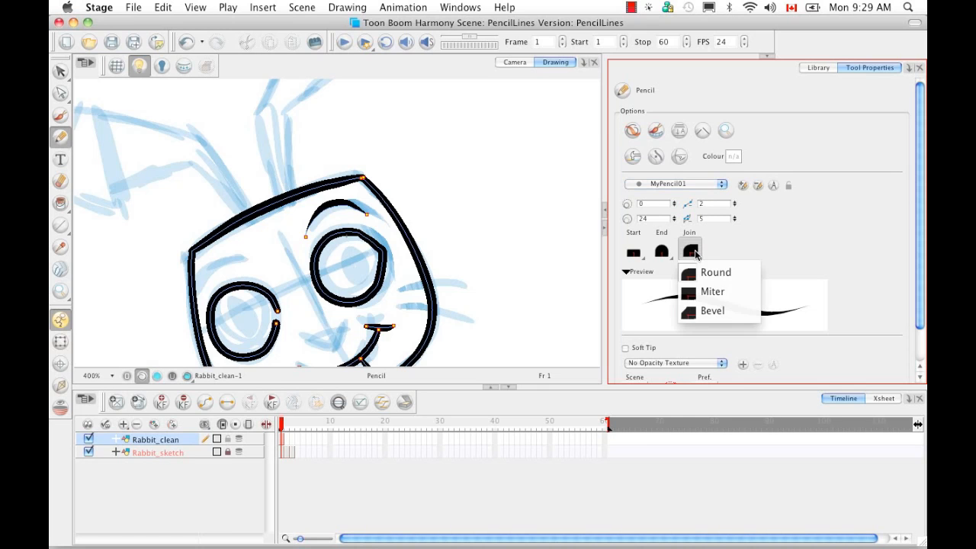
pyautogui.click(709, 311)
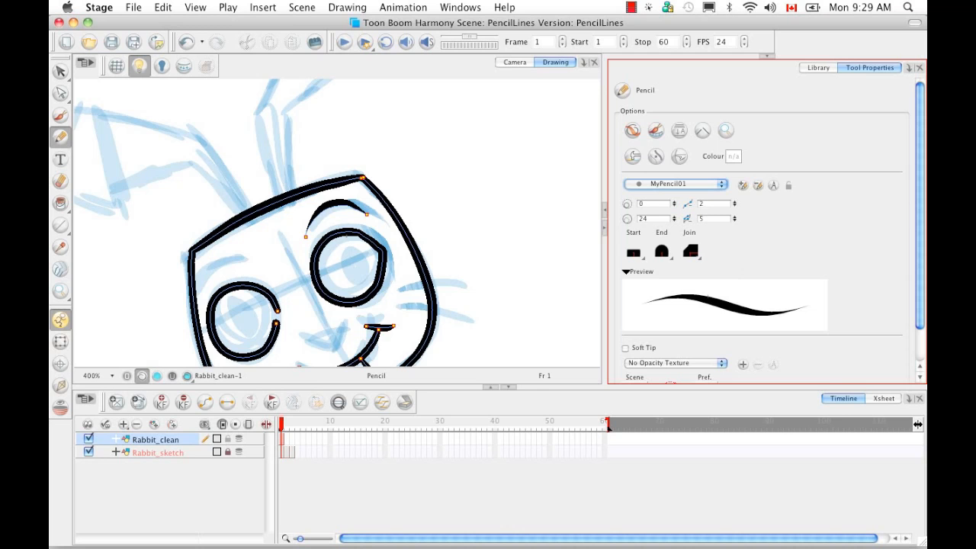
# Collapse the pencil's stroke preview and expand it again
pyautogui.moveTo(919, 213); pyautogui.dragTo(919, 263)
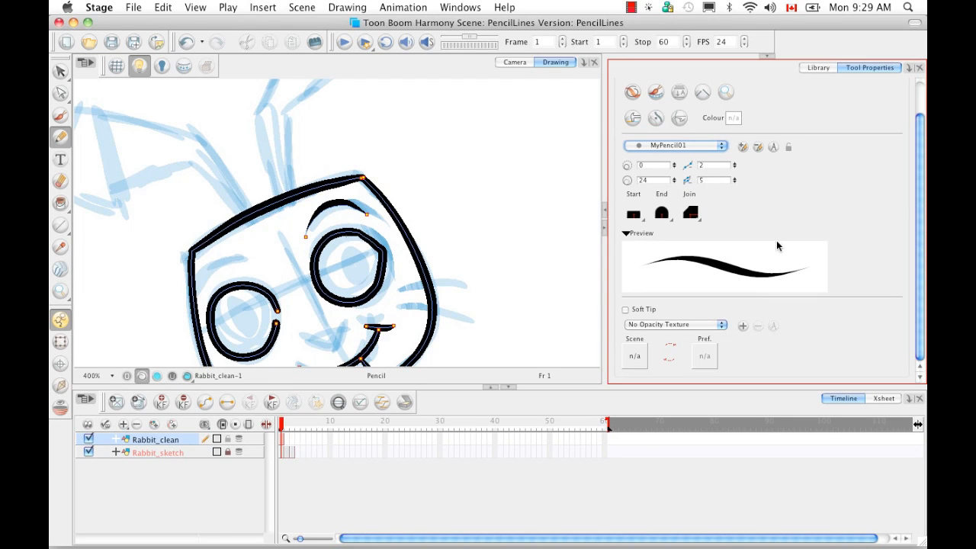
pyautogui.click(626, 234)
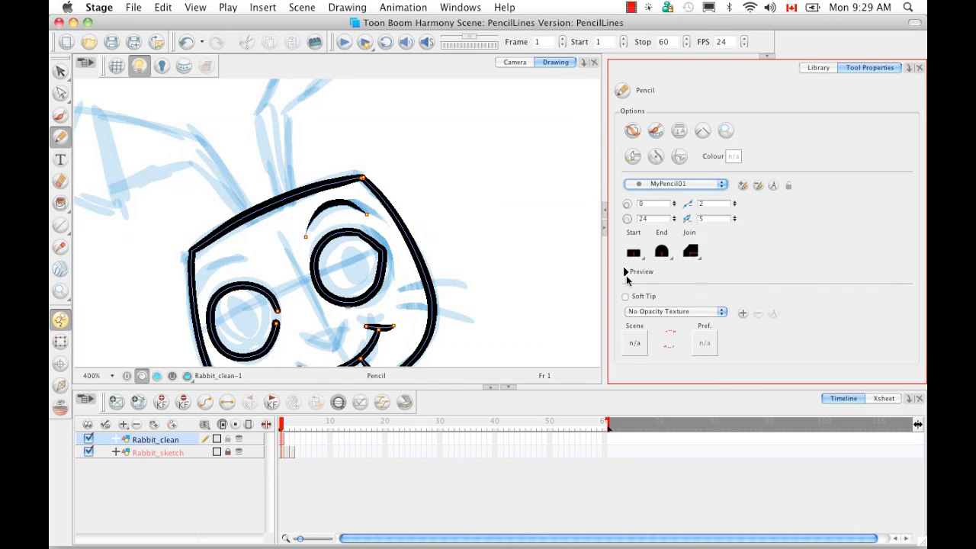
pyautogui.click(626, 273)
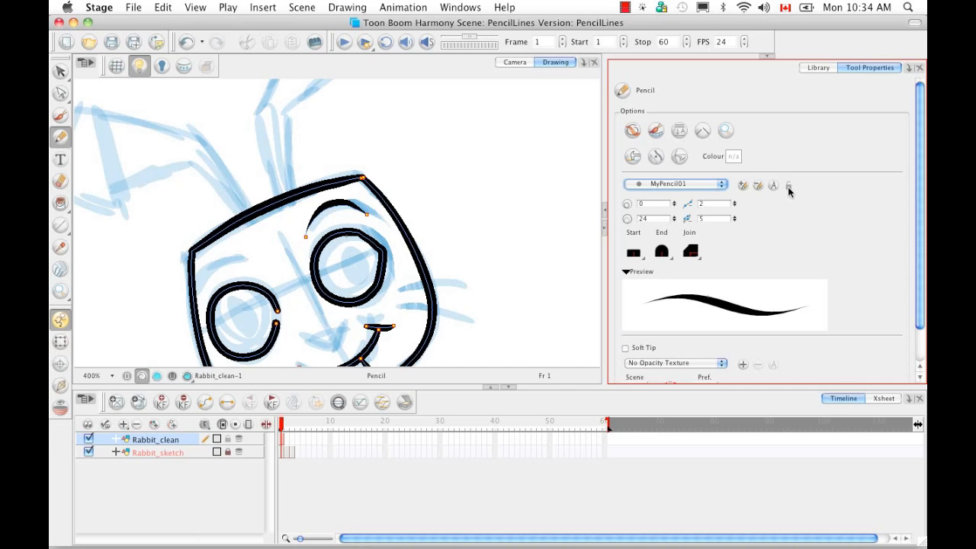
# Lock the MyPencil01 preset, draw a curved test stroke beside the rabbit's head, and try to resize the pencil
pyautogui.click(789, 187)
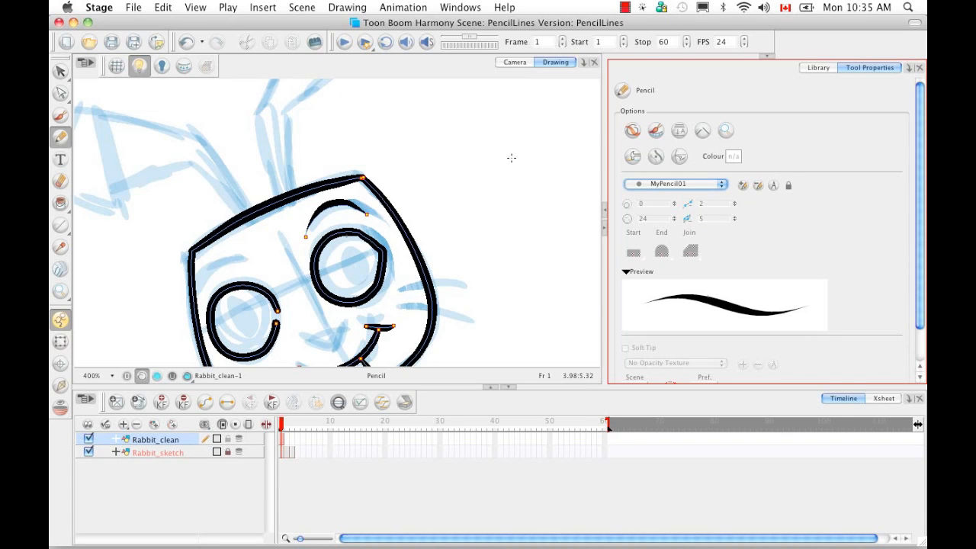
pyautogui.moveTo(516, 151); pyautogui.dragTo(504, 262)
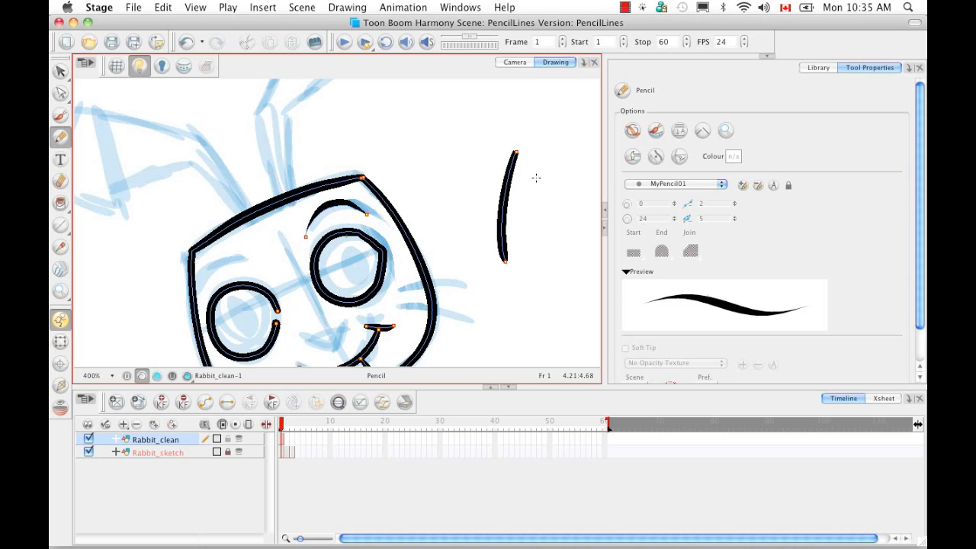
pyautogui.press('o')
pyautogui.hotkey('shift', 'o')
# Draw a thin test stroke with Pencil 2, enlarge its maximum size to 21.662, and draw a thicker stroke beside it
pyautogui.click(721, 184)
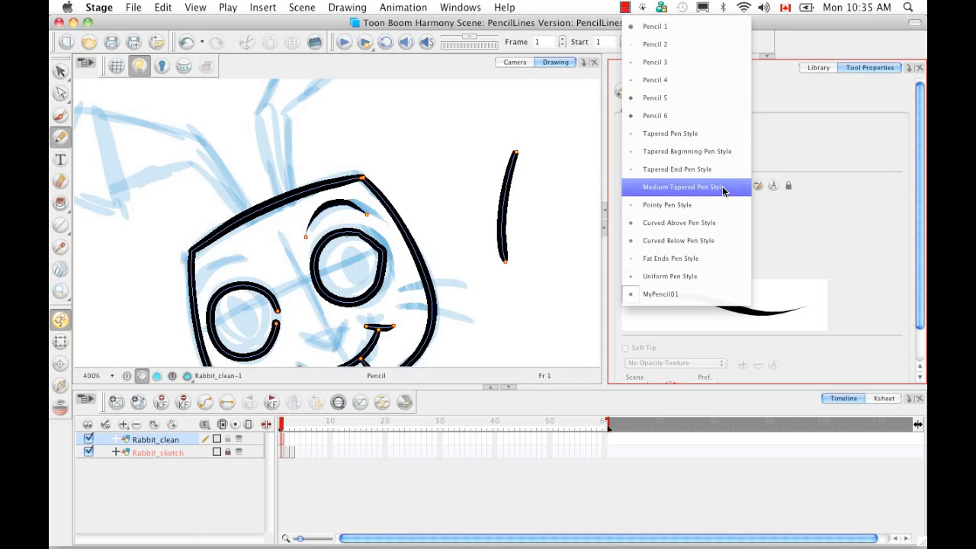
pyautogui.click(690, 45)
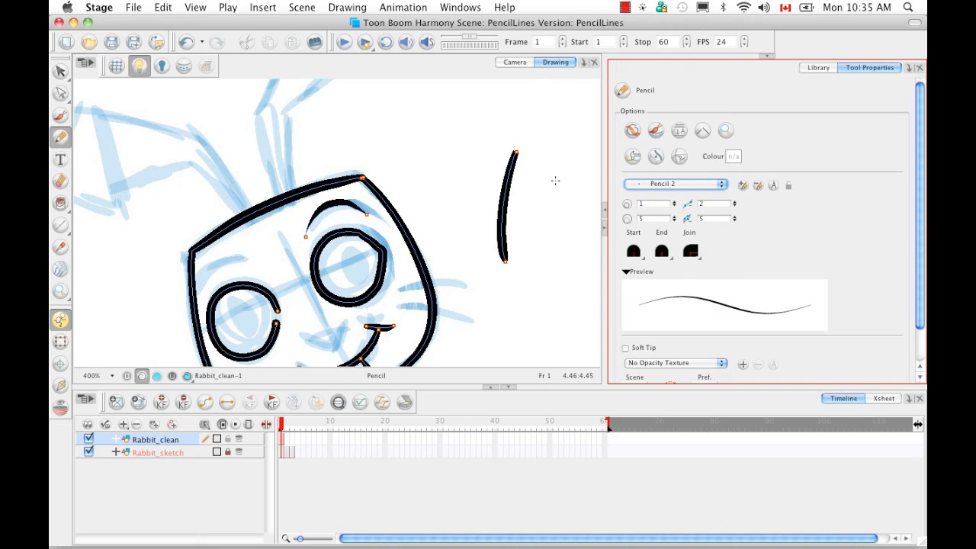
pyautogui.moveTo(550, 156); pyautogui.dragTo(534, 265)
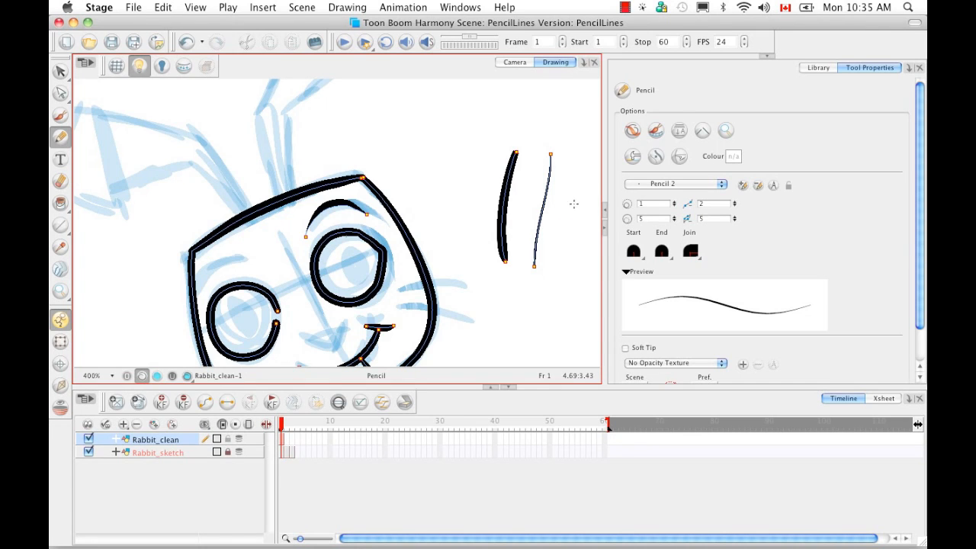
pyautogui.press('o')
pyautogui.moveTo(562, 219)
pyautogui.mouseDown()
pyautogui.moveTo(571, 211)
pyautogui.moveTo(564, 205)
pyautogui.moveTo(537, 318)
pyautogui.mouseUp()
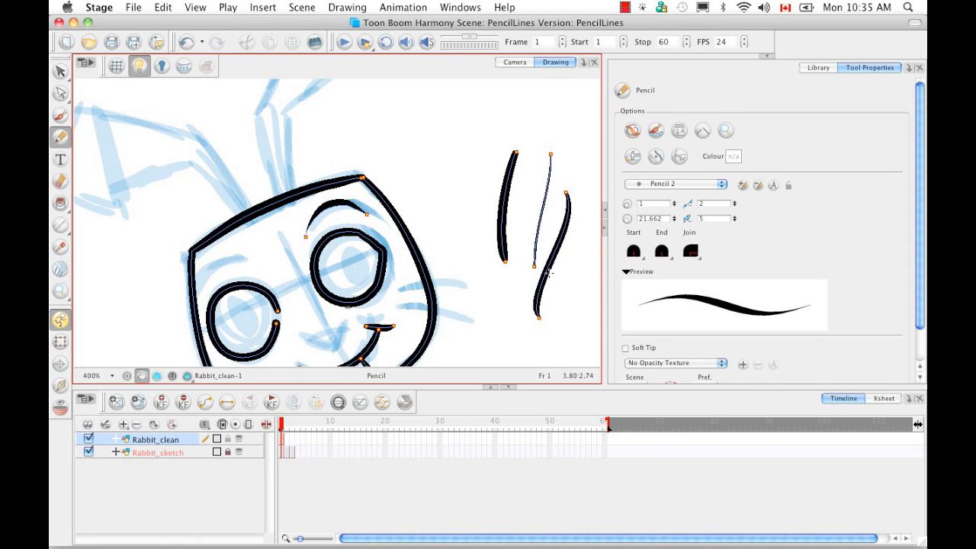
# Switch to the locked MyPencil01 preset to compare its settings, and return to Pencil 2
pyautogui.click(722, 184)
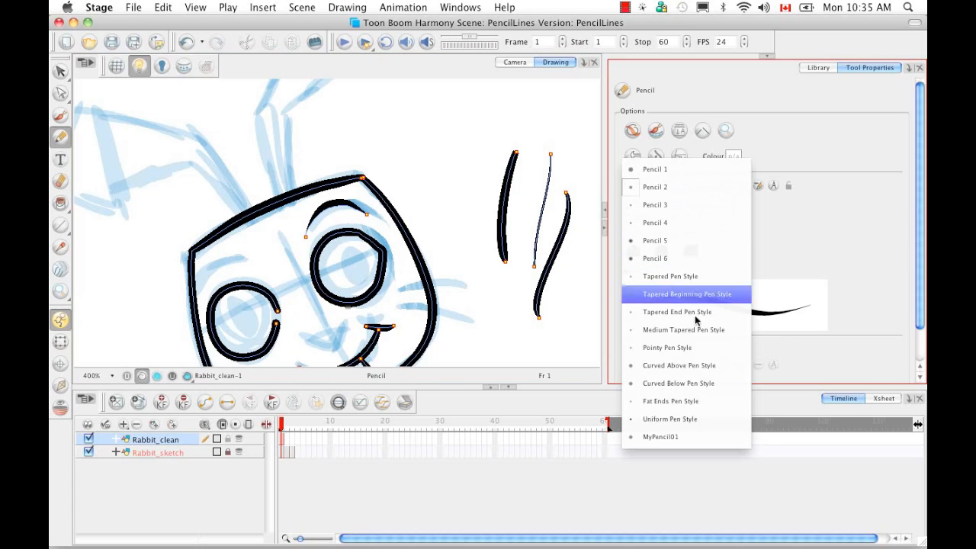
pyautogui.click(662, 437)
pyautogui.click(721, 184)
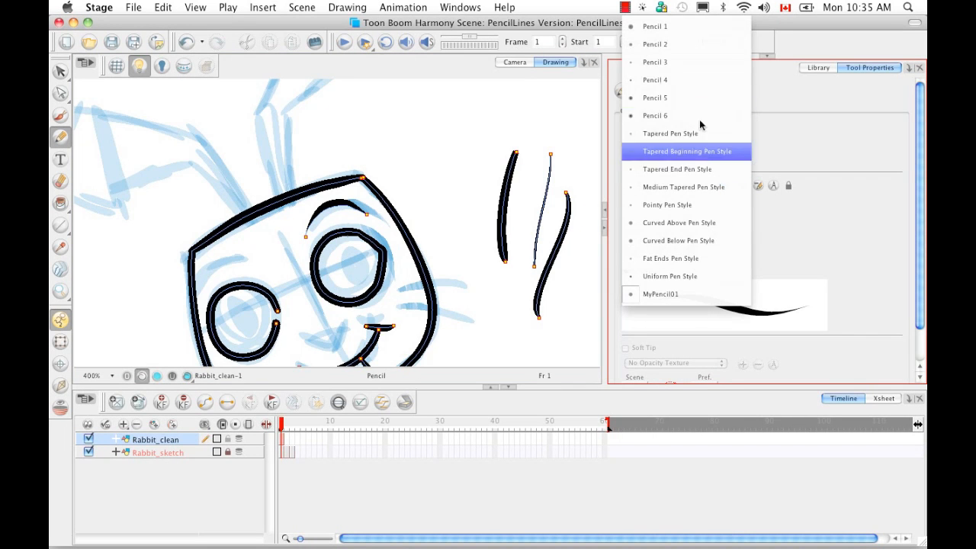
pyautogui.click(698, 48)
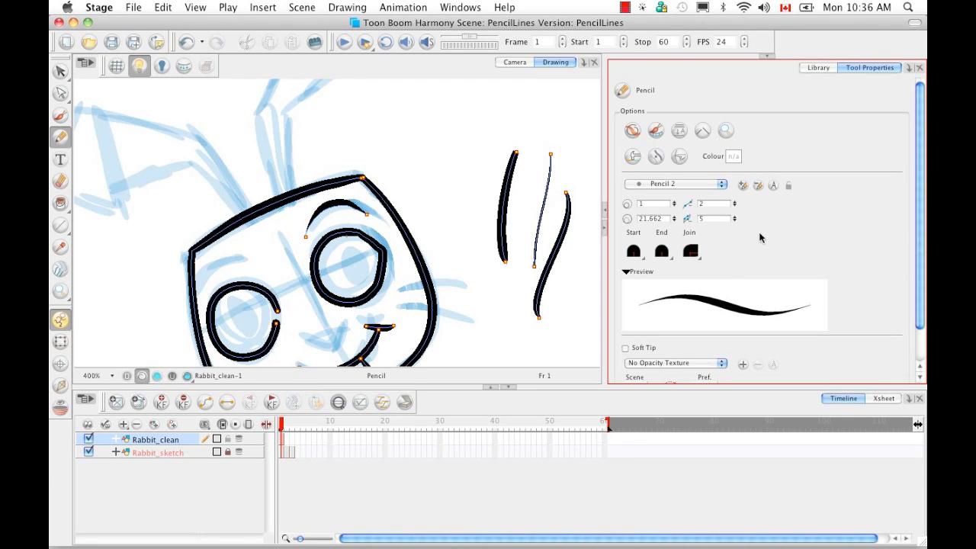
# Hide the central stroke lines of the drawing and make MyPencil01 the active preset
pyautogui.press('d')
pyautogui.press('d')
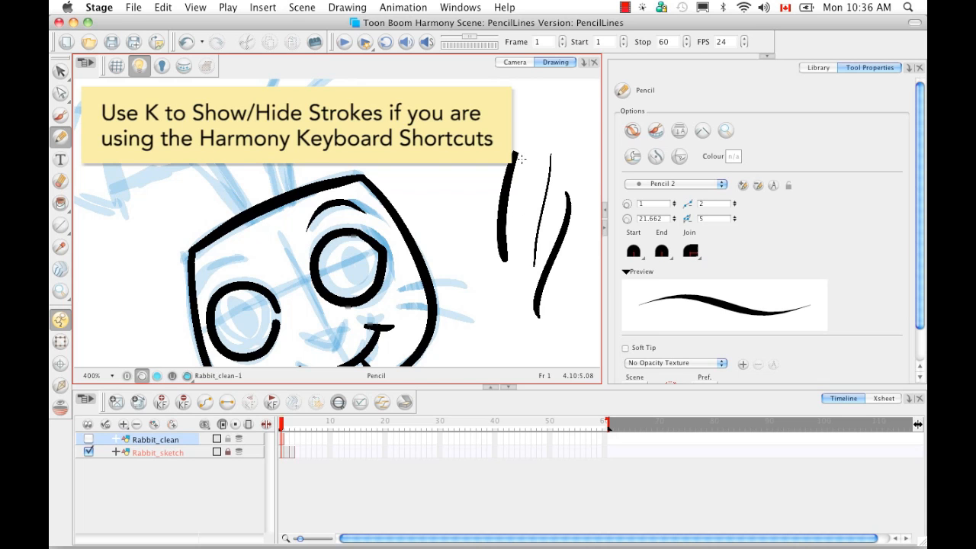
pyautogui.click(675, 184)
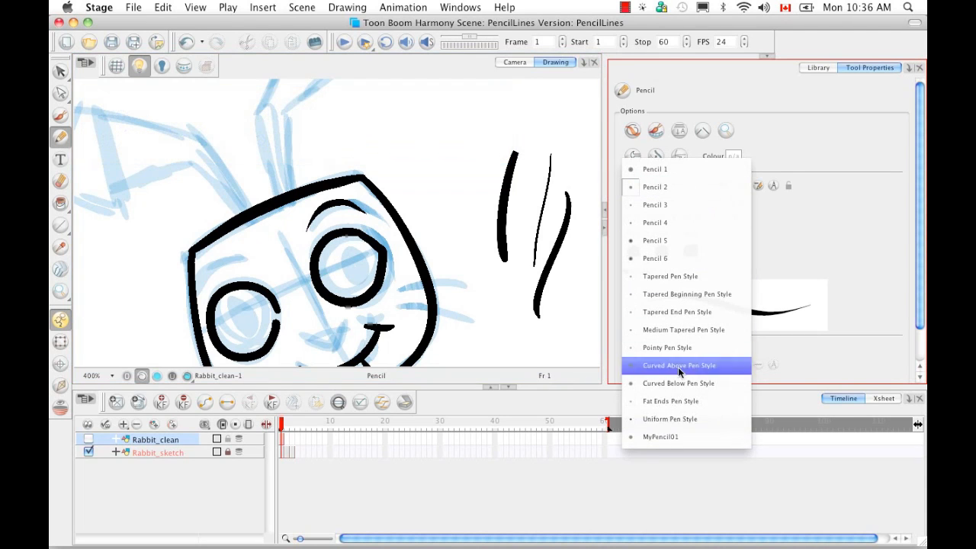
pyautogui.click(672, 437)
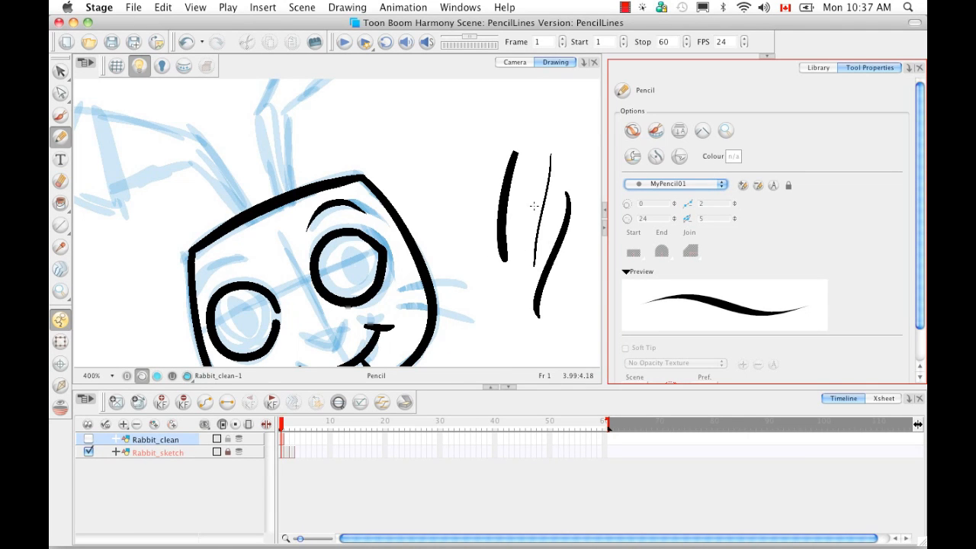
# Select and delete the three test strokes beside the rabbit's head, and return to the Pencil tool
pyautogui.hotkey('alt', 'v')
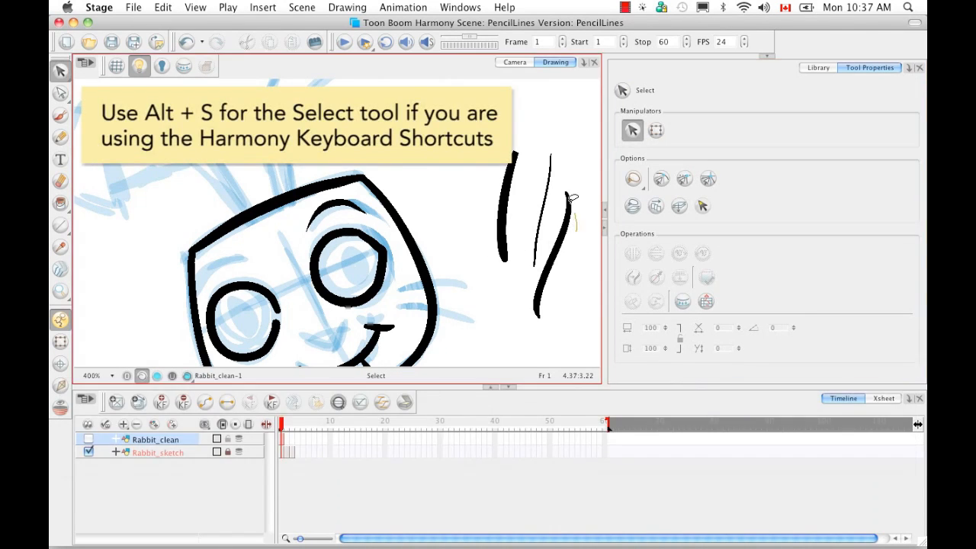
pyautogui.click(559, 198)
pyautogui.press('BackSpace')
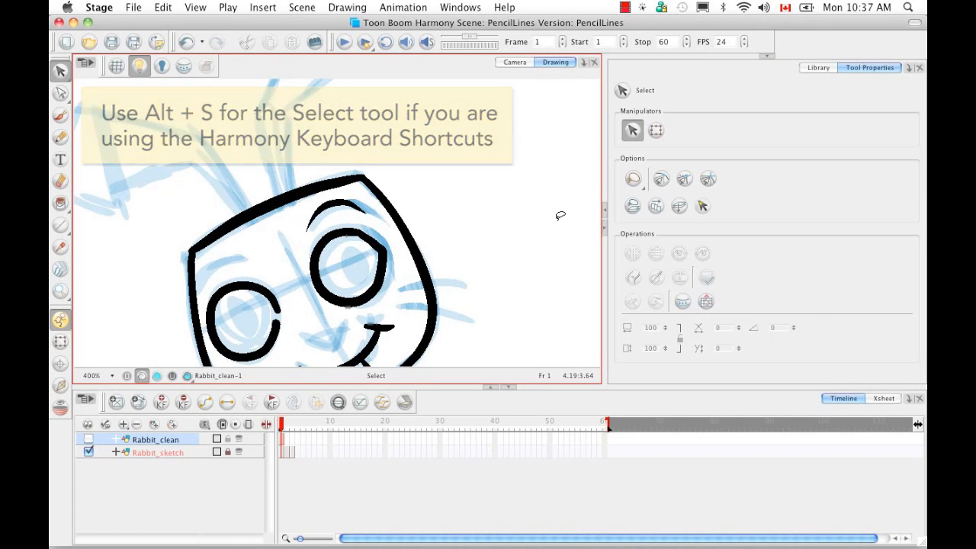
pyautogui.press('alt')
pyautogui.hotkey('alt', 'y')
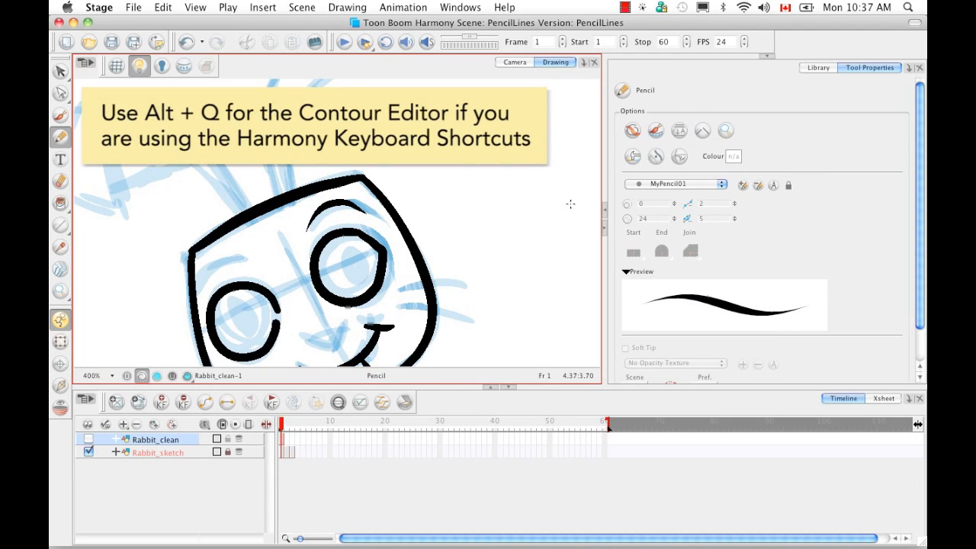
# Delete the MyPencil01 preset, check the remaining presets, and keep Uniform Pen Style active
pyautogui.click(759, 187)
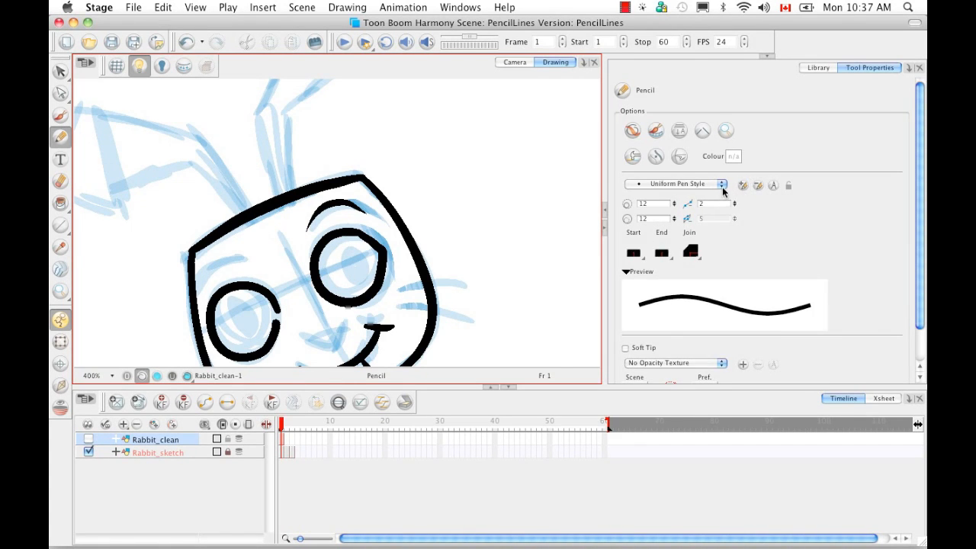
pyautogui.click(723, 187)
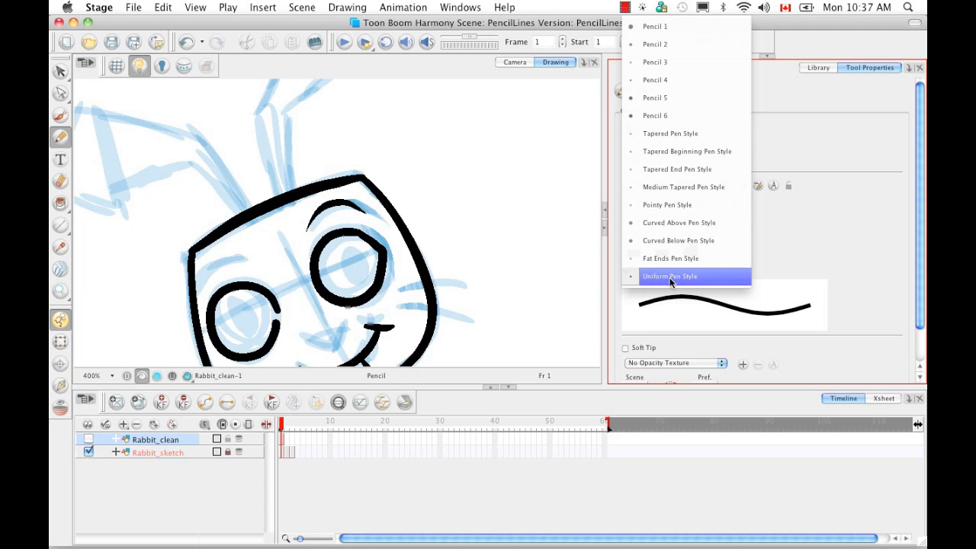
pyautogui.click(701, 276)
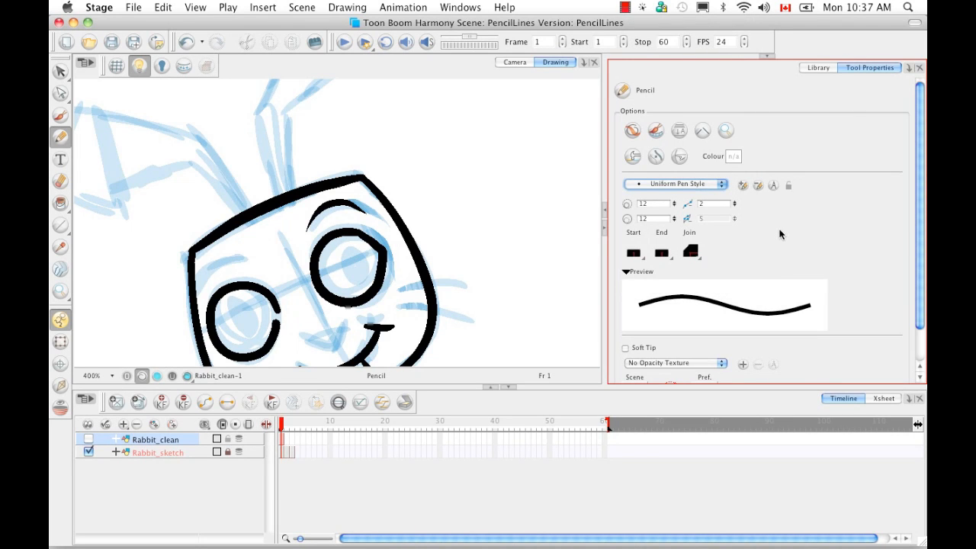